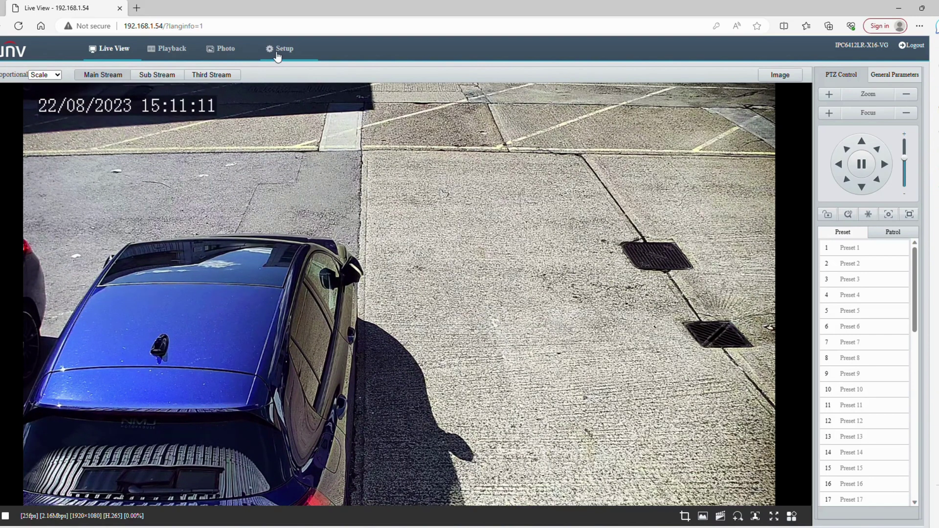
# Pan right and tilt down to frame the Fastrack vans behind the fence, then edit Preset 1
pyautogui.click(885, 164)
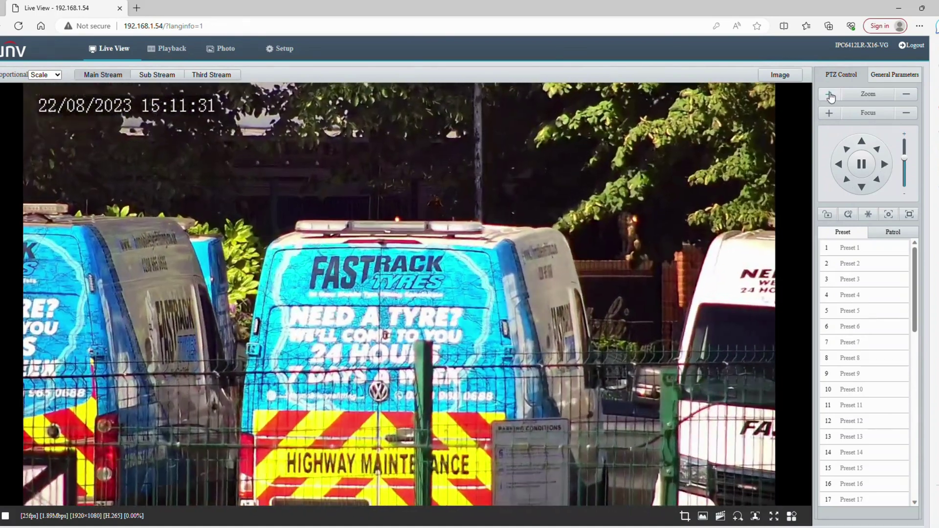
pyautogui.click(885, 164)
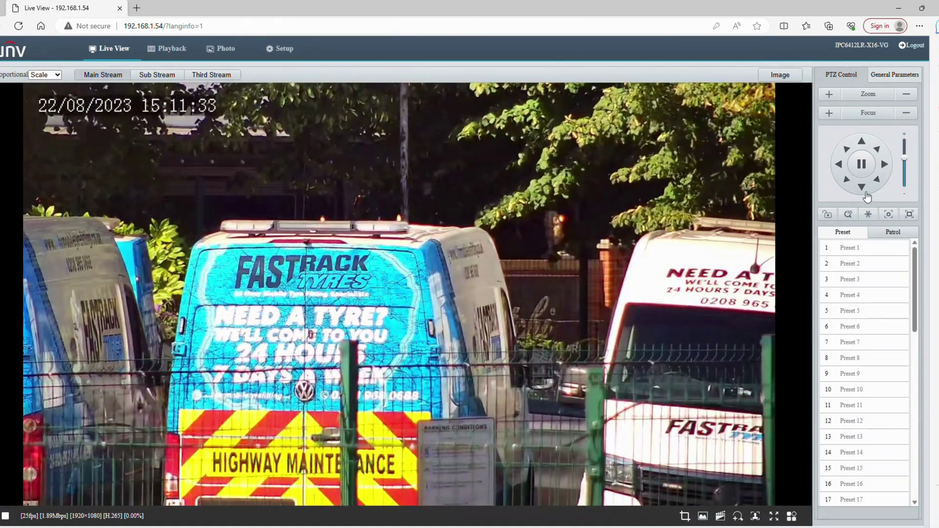
pyautogui.click(863, 190)
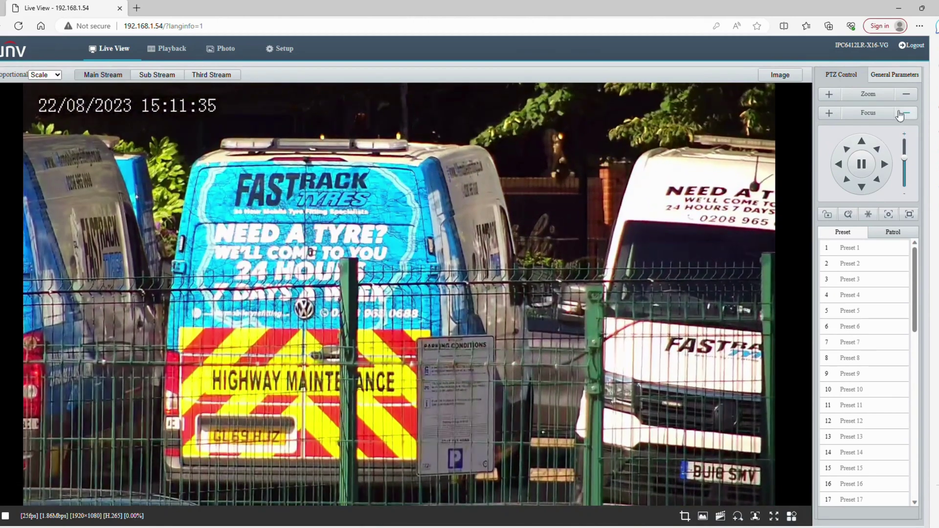
pyautogui.click(882, 248)
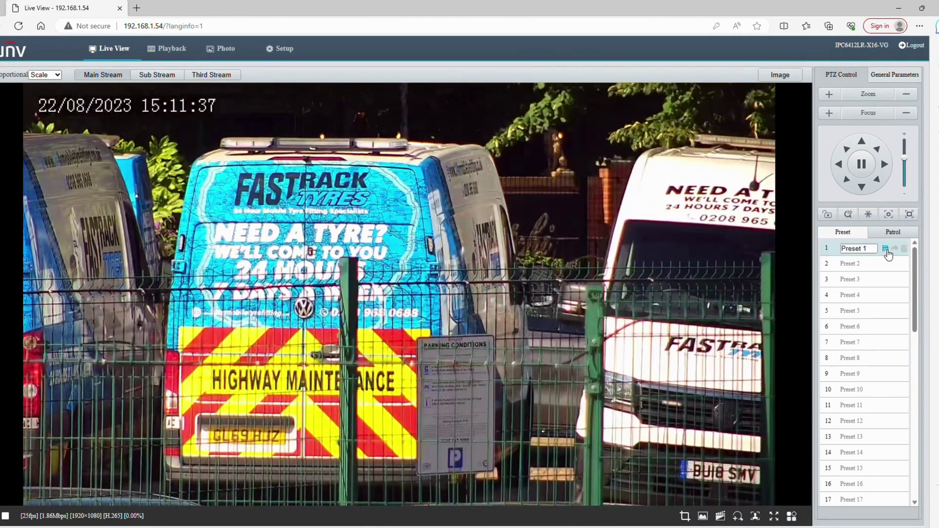
# Save the vans view as Preset 1, then zoom out, pan away and recall Preset 1 to test it
pyautogui.click(886, 249)
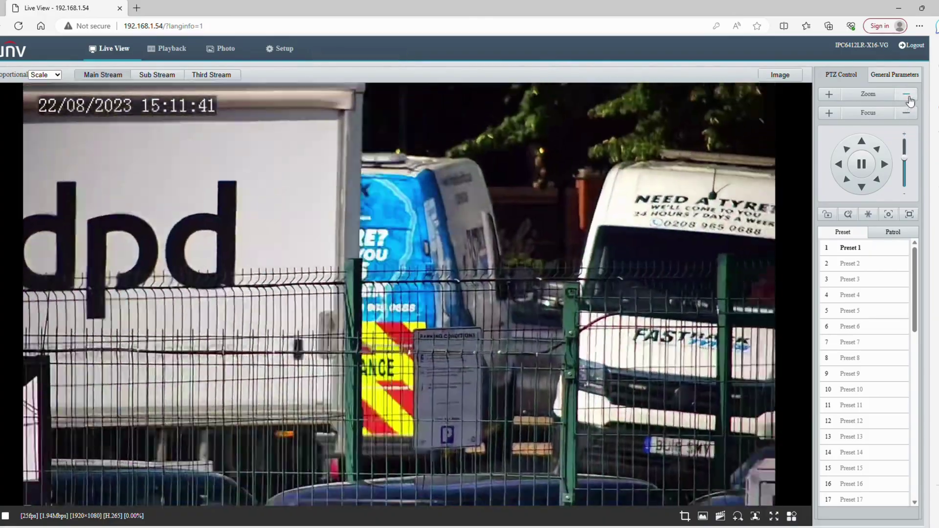
pyautogui.click(910, 101)
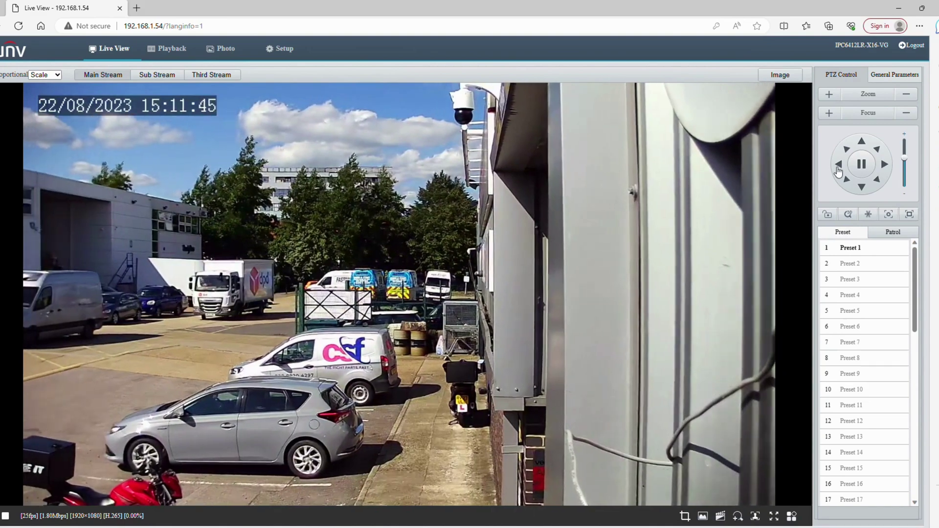
pyautogui.click(838, 169)
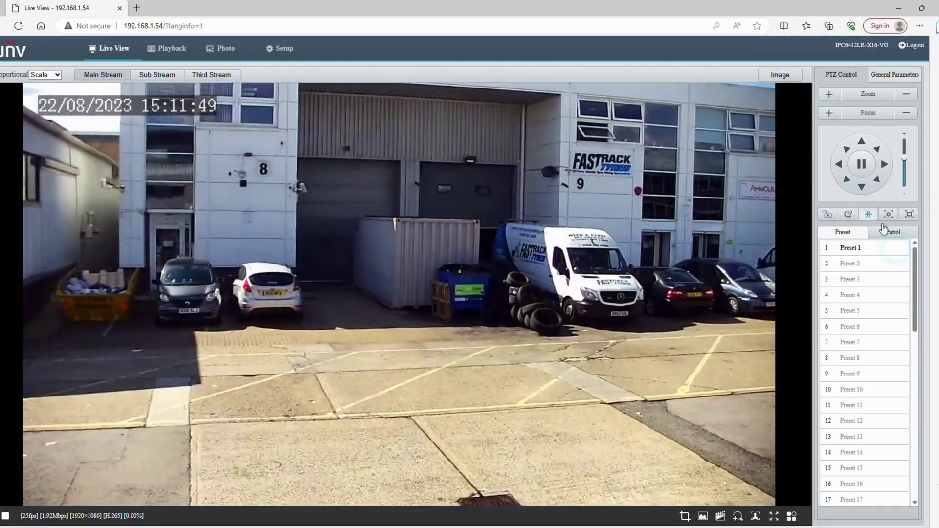
pyautogui.click(894, 249)
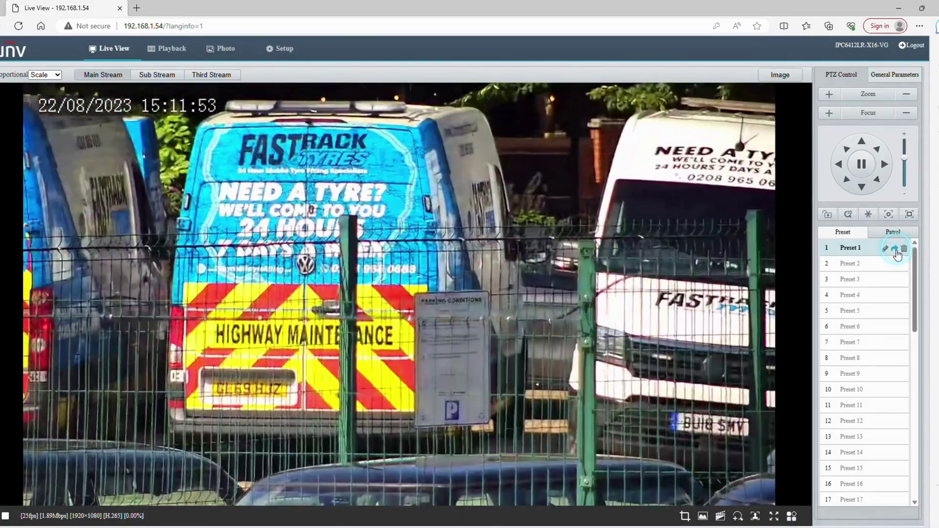
# Zoom out and pan left to units 8 and 9, tilting down onto the blue car
pyautogui.click(908, 98)
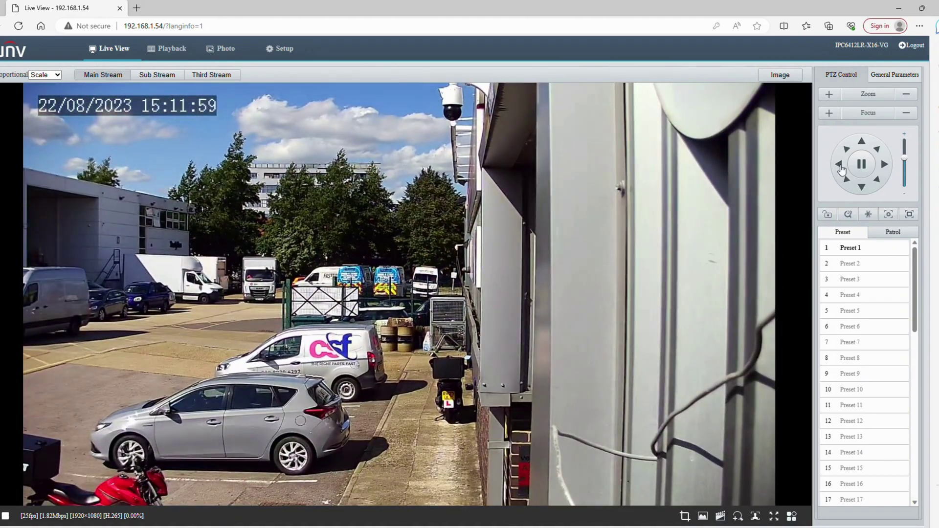
pyautogui.click(841, 168)
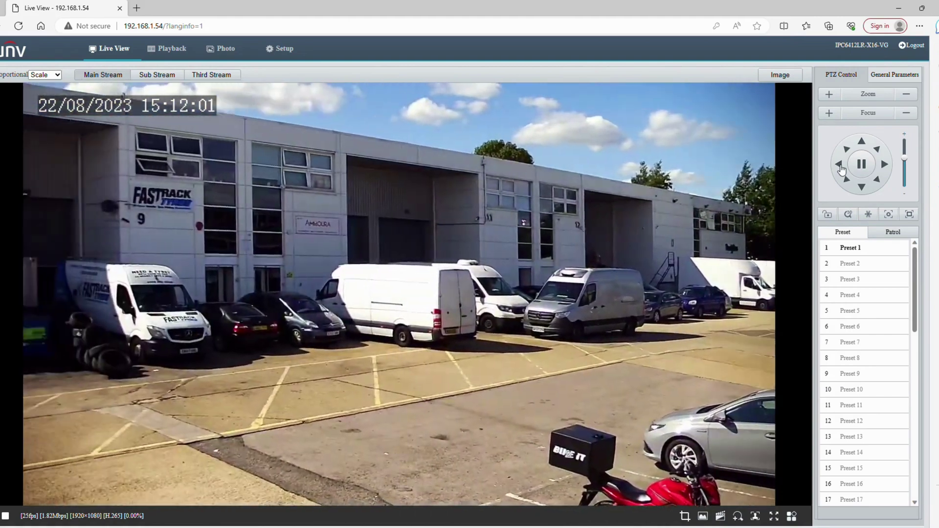
pyautogui.click(862, 164)
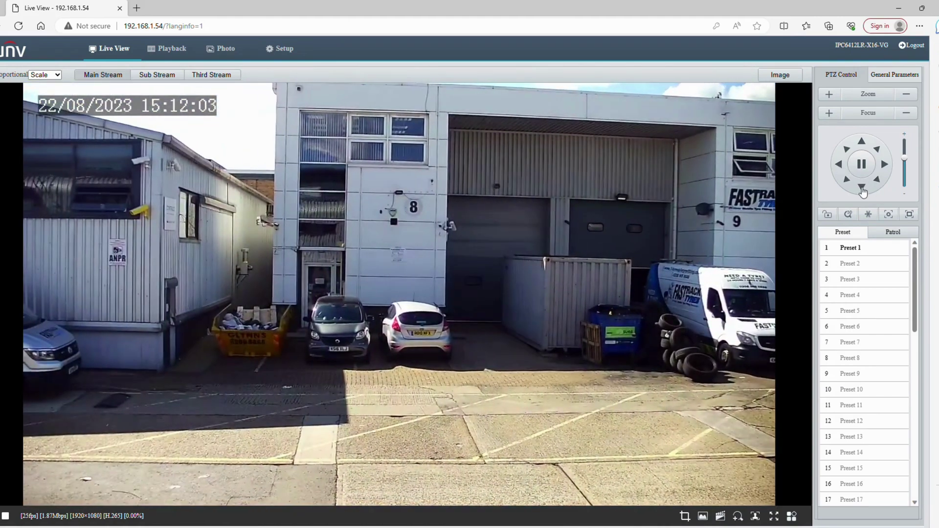
pyautogui.click(861, 188)
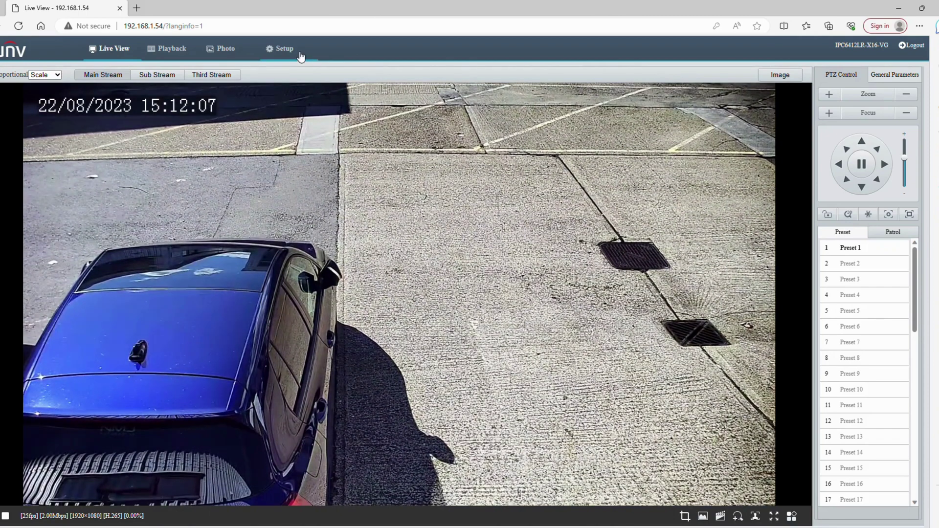
# In Setup, tick Intrusion under Perimeter Protection and open its rule settings
pyautogui.click(300, 54)
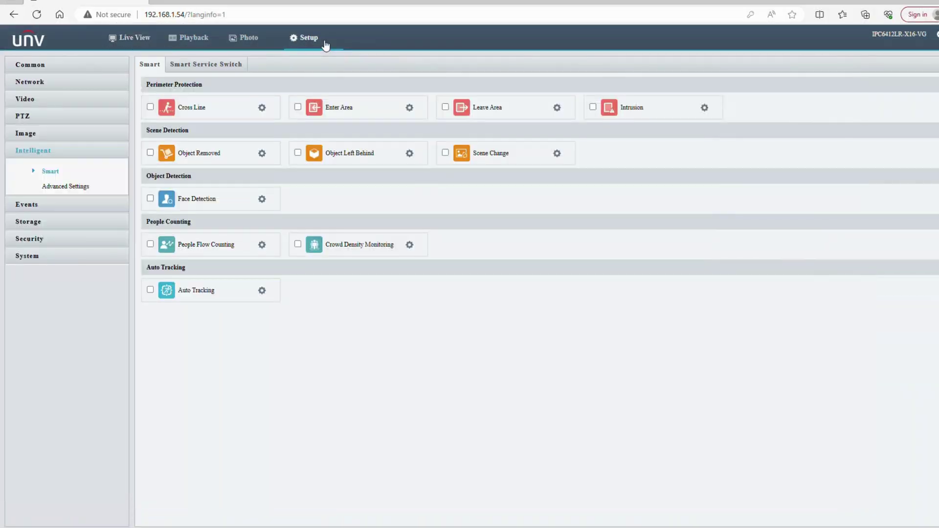
pyautogui.click(592, 108)
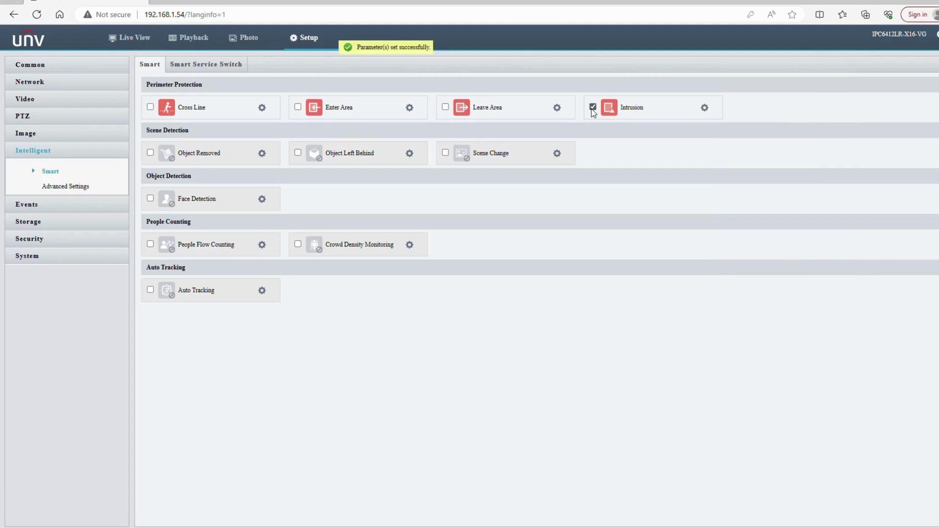
pyautogui.click(705, 108)
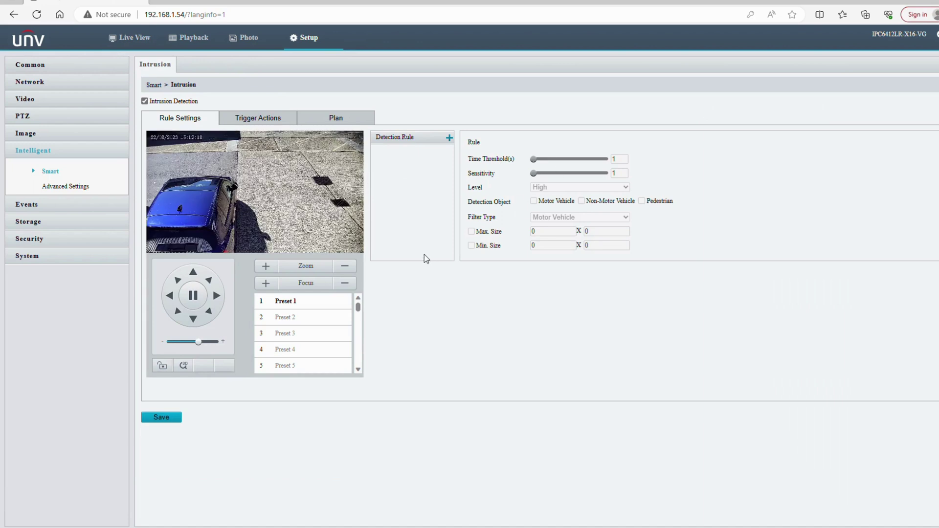
# Add Rule1 and drag its zone and corners into a quadrilateral on the ground beside the blue car
pyautogui.click(450, 138)
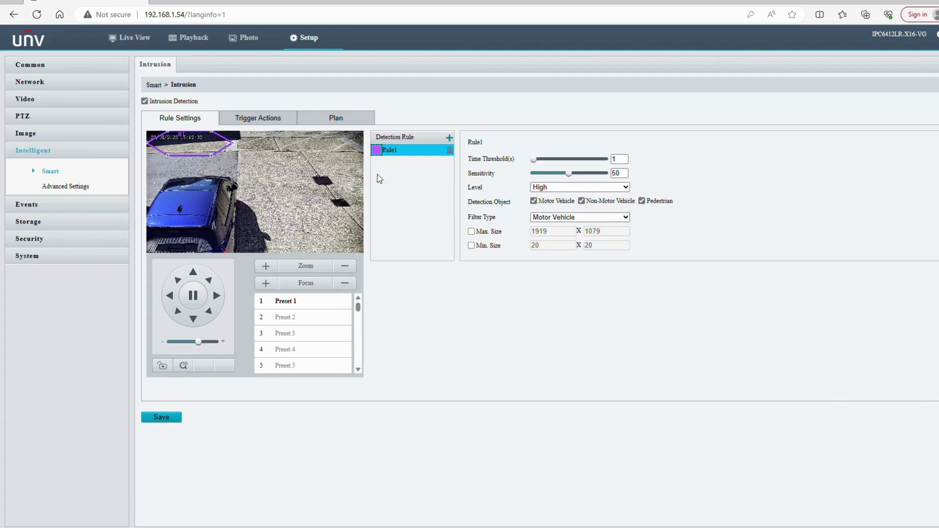
pyautogui.moveTo(218, 153); pyautogui.dragTo(317, 224)
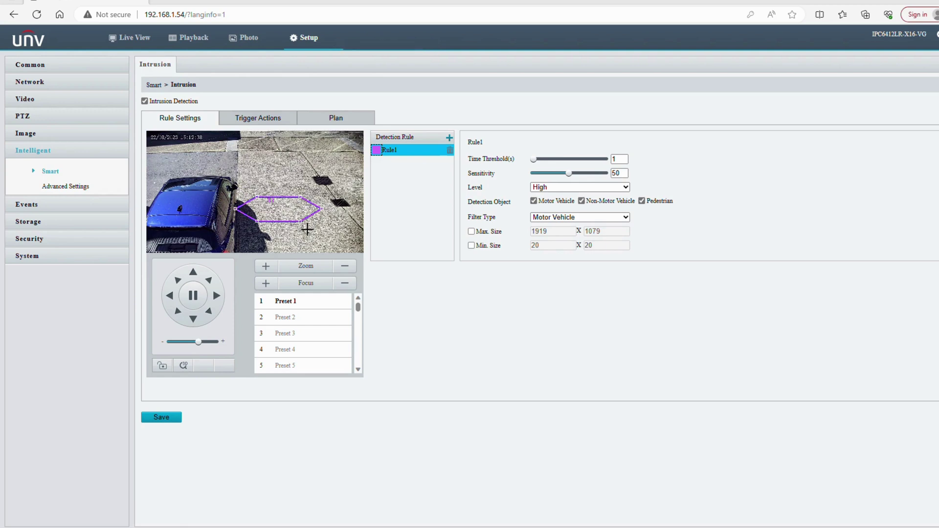
pyautogui.moveTo(300, 221); pyautogui.dragTo(323, 243)
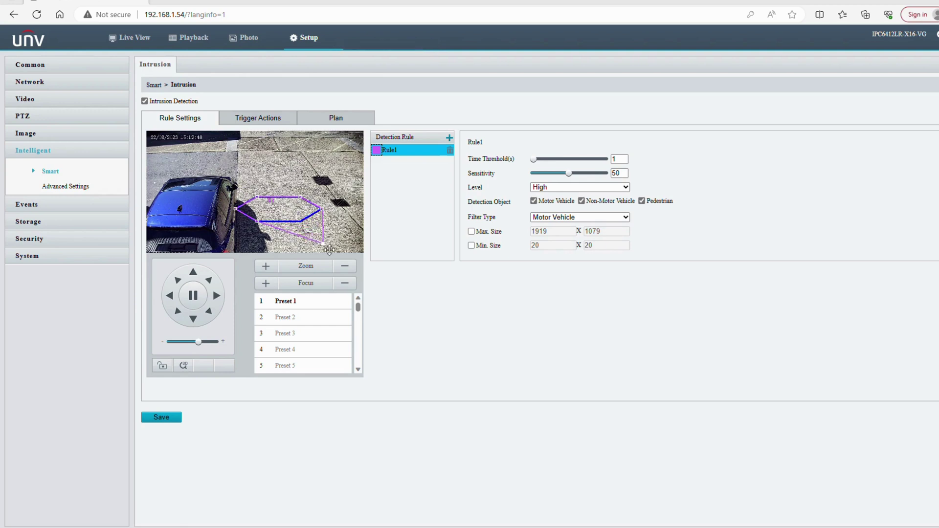
pyautogui.moveTo(258, 221); pyautogui.dragTo(240, 242)
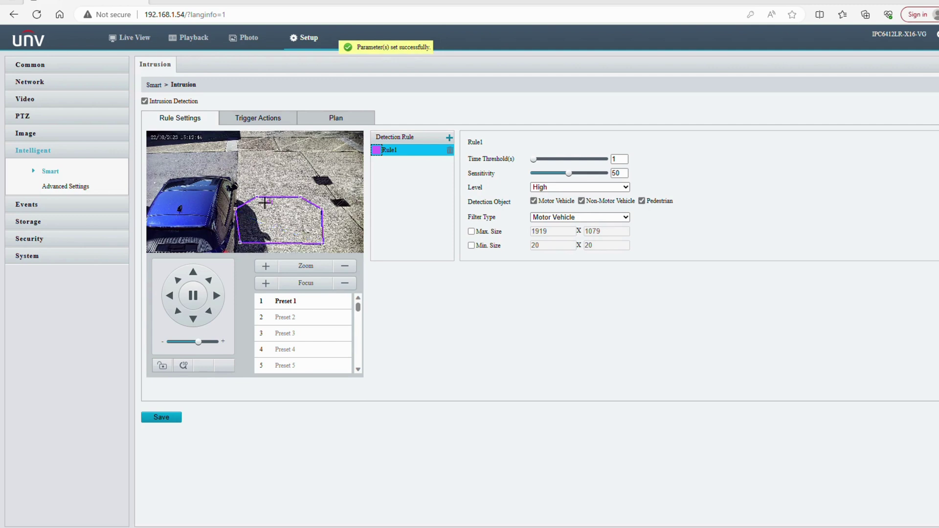
pyautogui.moveTo(265, 203); pyautogui.dragTo(252, 192)
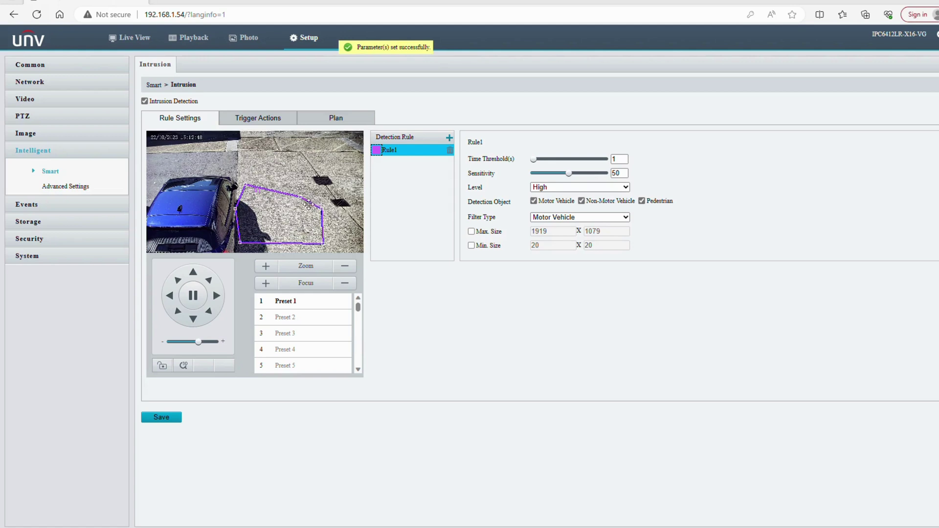
pyautogui.moveTo(309, 202); pyautogui.dragTo(313, 183)
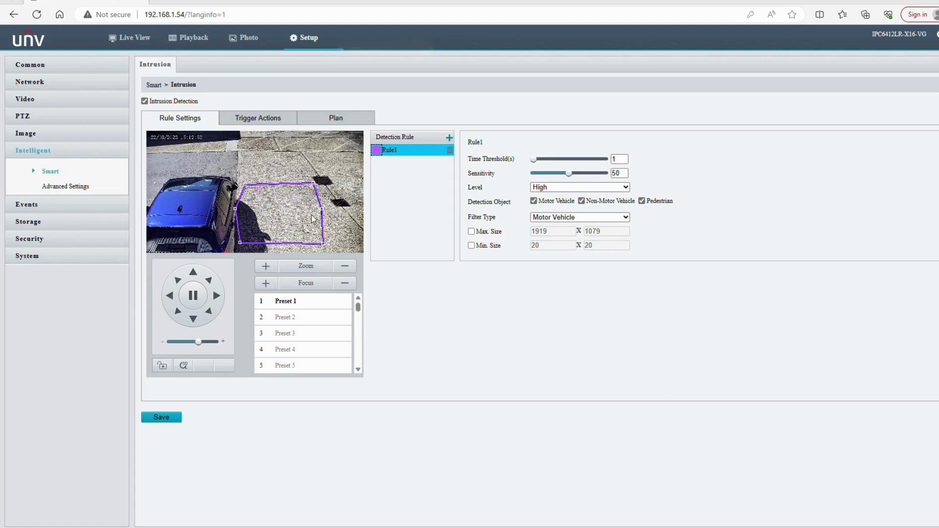
pyautogui.moveTo(248, 190); pyautogui.dragTo(240, 185)
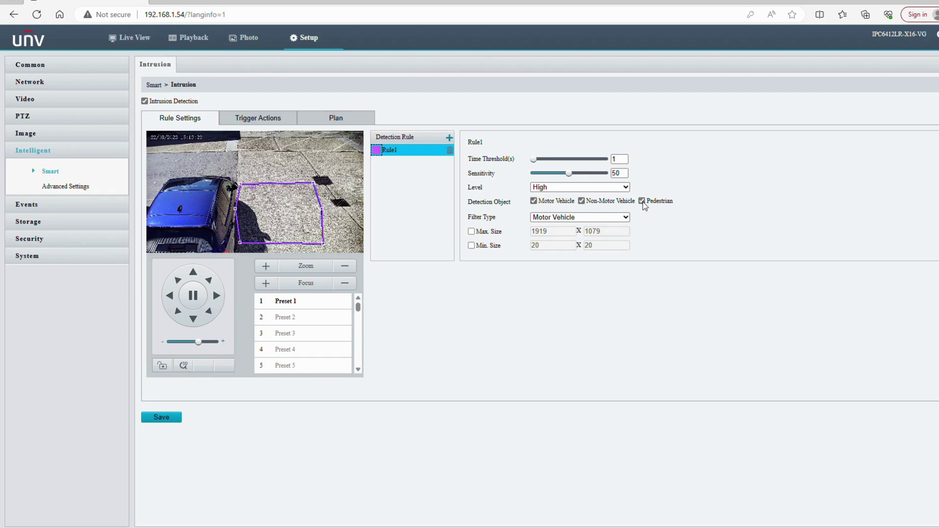
# Untick Non-Motor Vehicle so Rule1 detects Motor Vehicle only, and save it
pyautogui.click(582, 201)
pyautogui.click(175, 419)
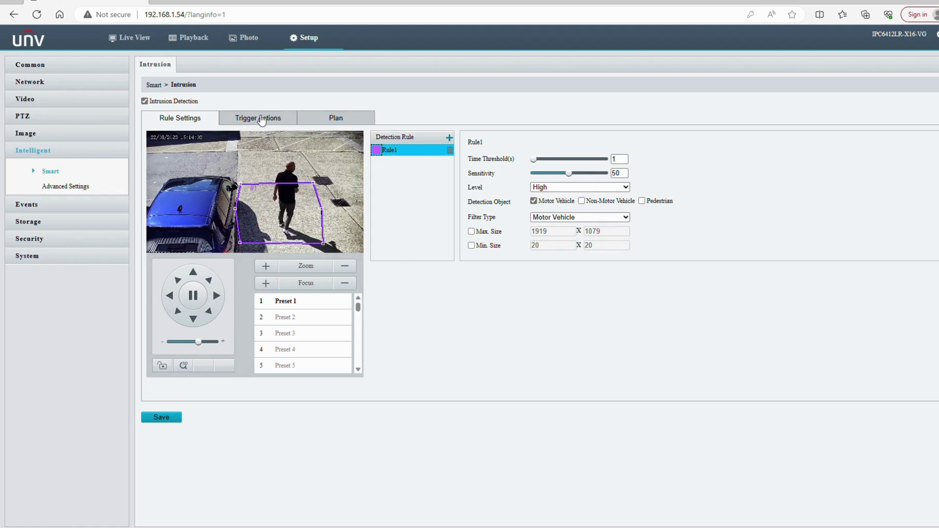
# Make intrusions trigger PTZ tracking in Trigger Actions and save
pyautogui.click(262, 120)
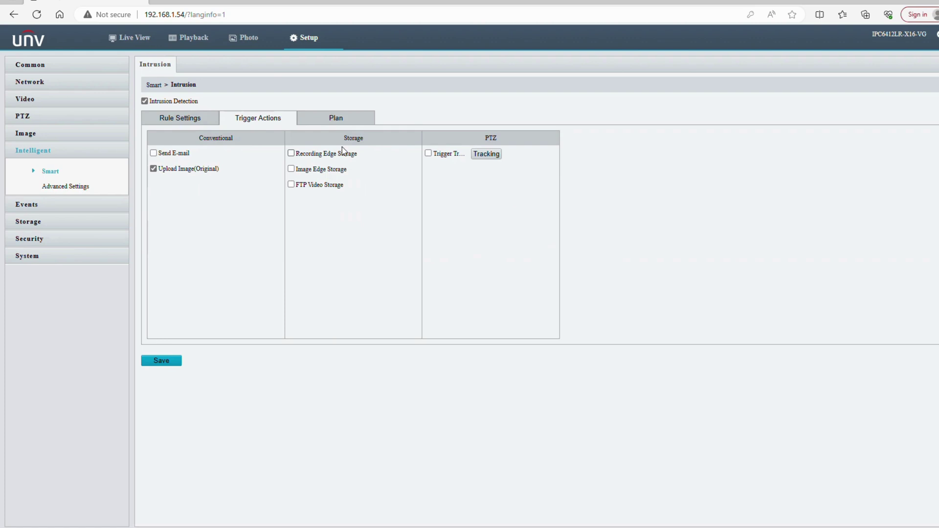
pyautogui.click(429, 153)
pyautogui.click(162, 361)
# Turn on Continuously Track on the Tracking page and save it
pyautogui.click(486, 154)
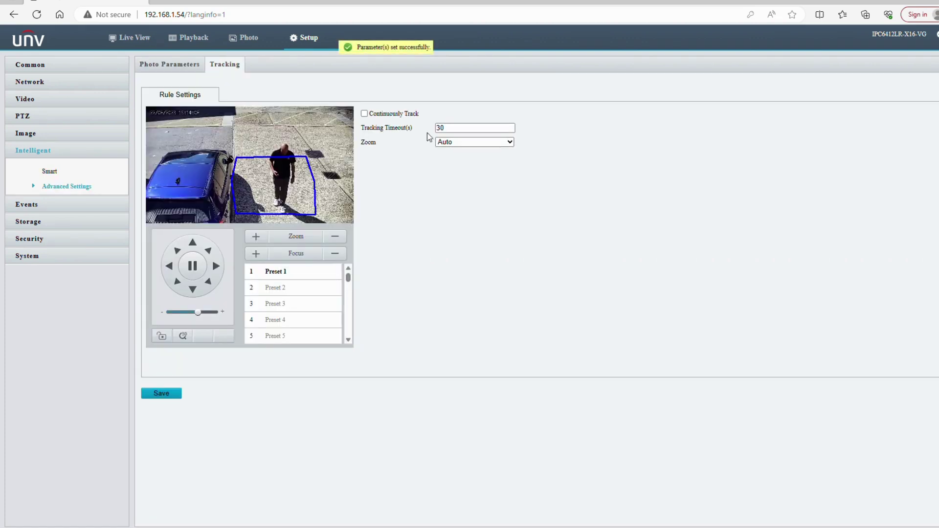
pyautogui.click(365, 114)
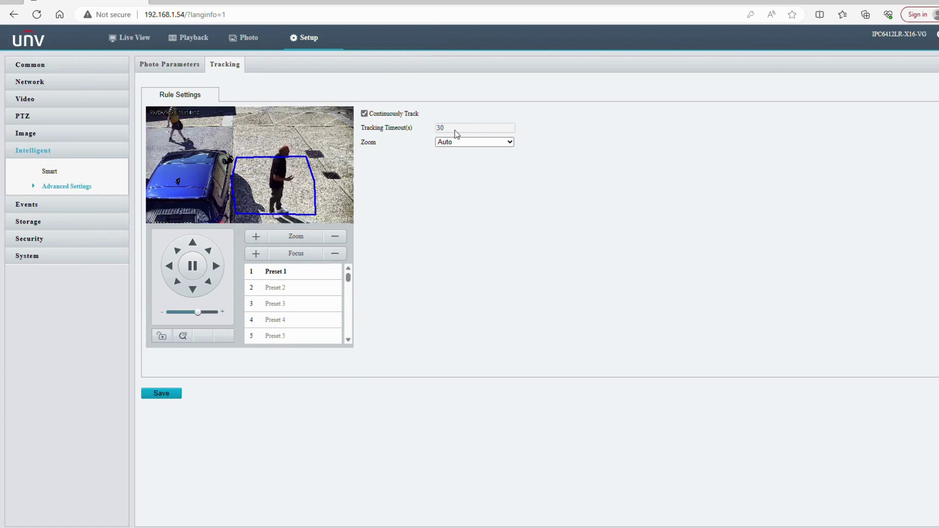
pyautogui.click(179, 392)
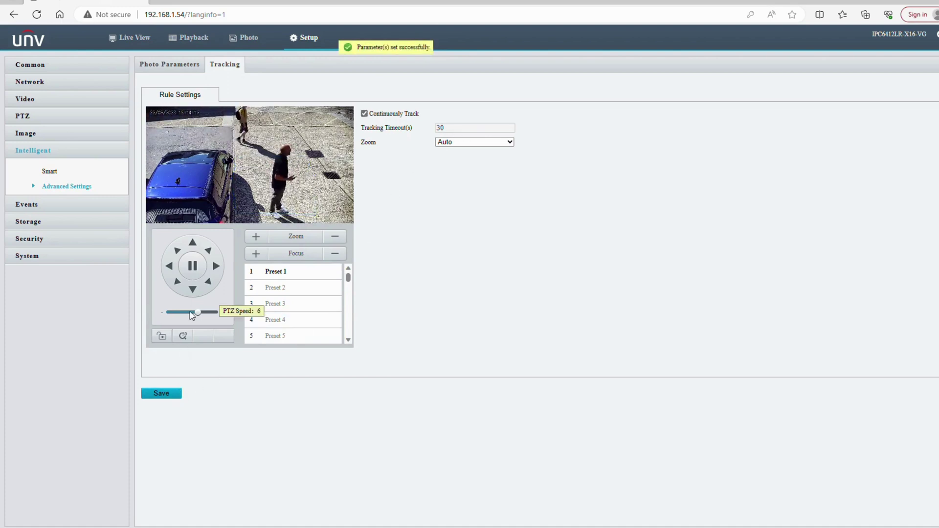
pyautogui.click(196, 72)
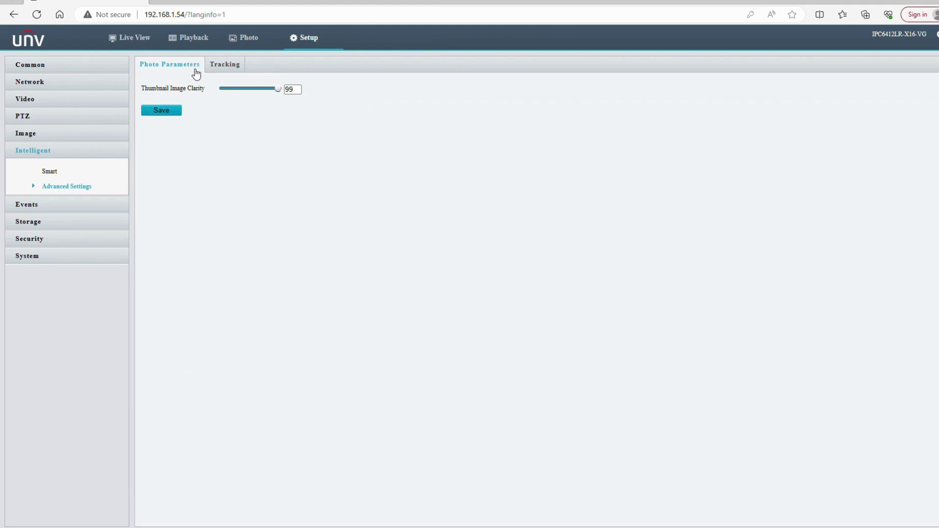
# Return to Intelligent > Smart and reopen the Intrusion rule settings showing Rule1
pyautogui.click(54, 174)
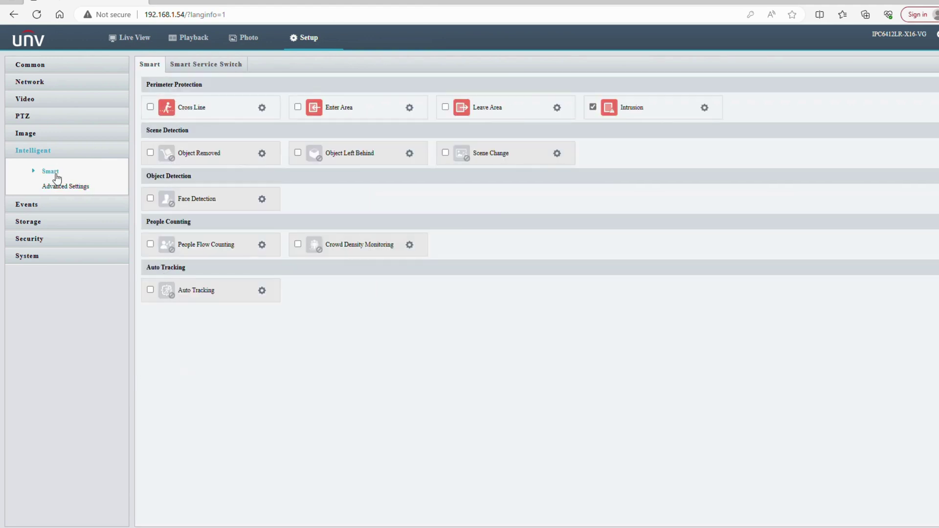
pyautogui.click(702, 109)
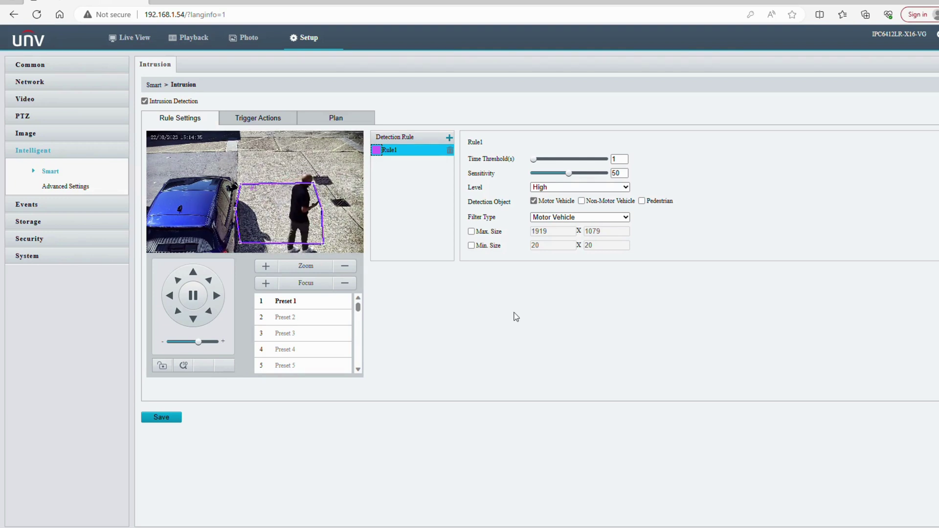
# Add Pedestrian to Rule1's detection objects, set a 6-second time threshold, and save
pyautogui.click(641, 201)
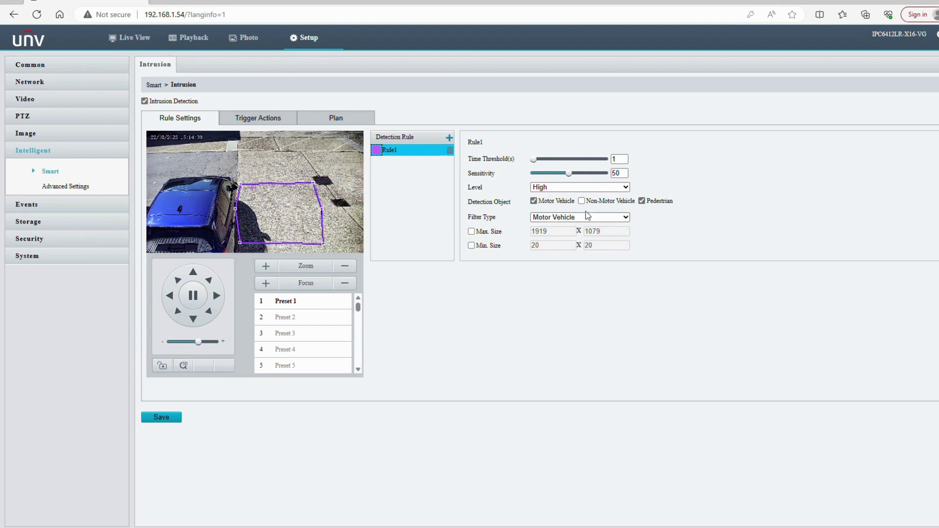
pyautogui.click(172, 424)
pyautogui.click(164, 419)
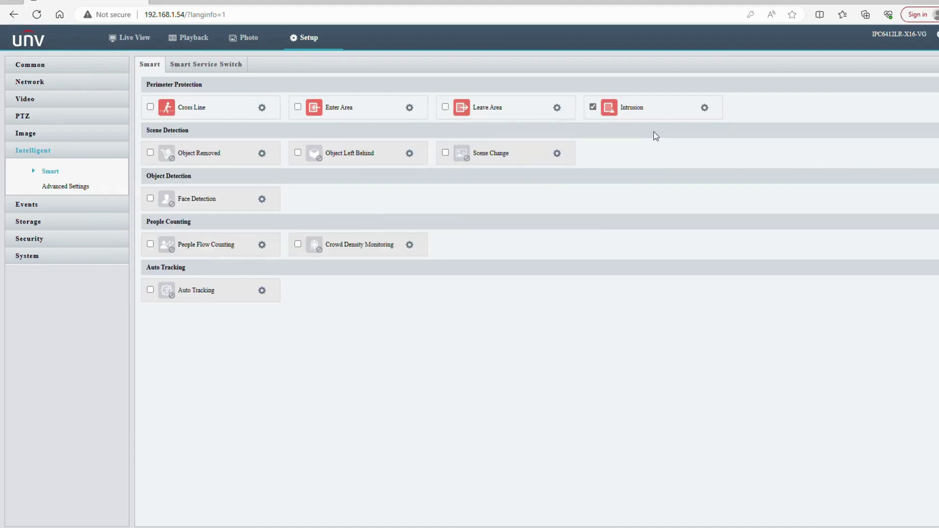
# Reopen the Intrusion settings and review its Trigger Actions and Plan tabs
pyautogui.click(705, 107)
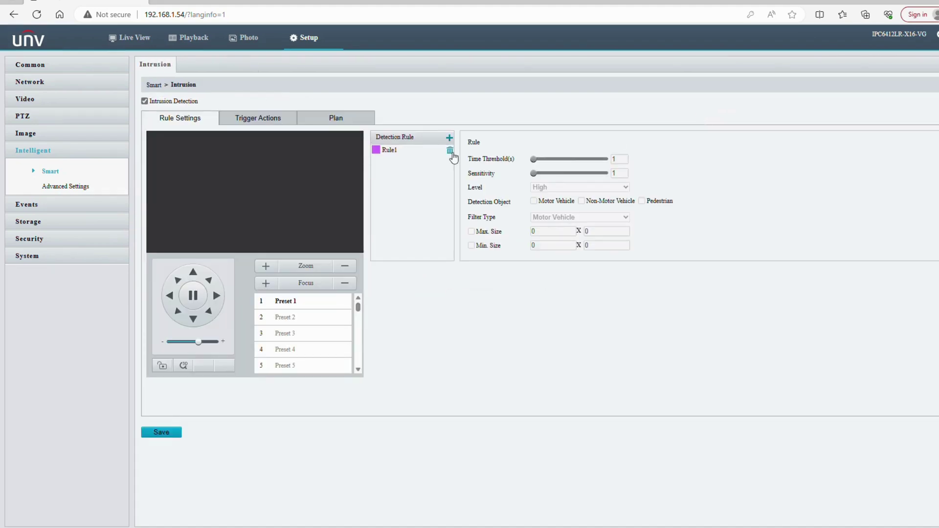
pyautogui.click(269, 117)
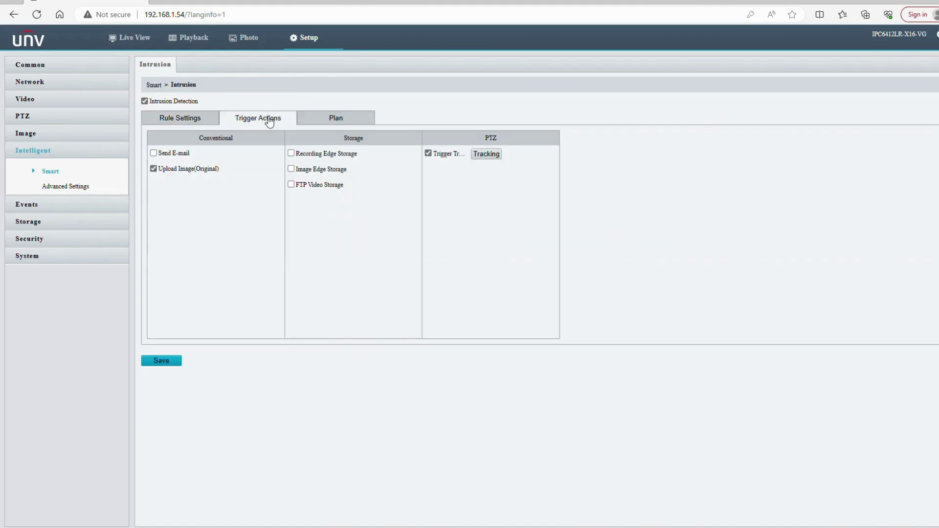
pyautogui.click(335, 123)
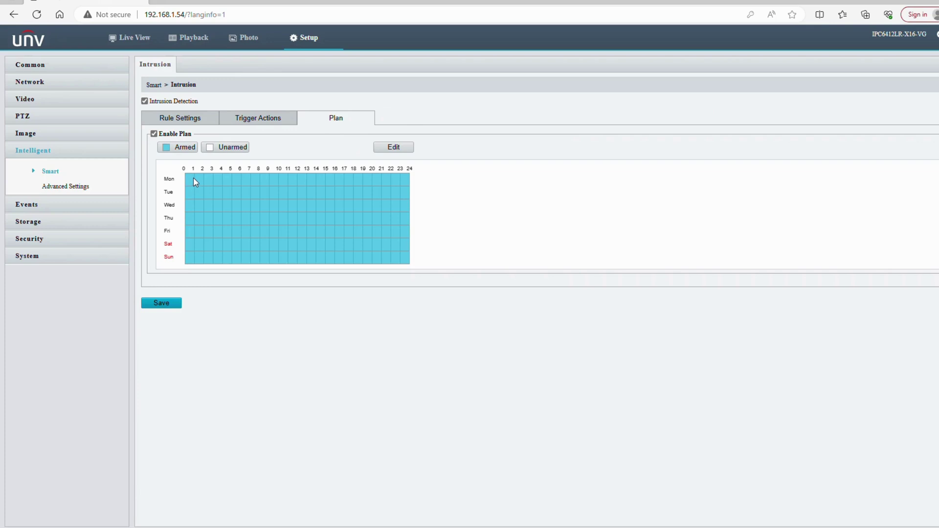
# Paint early Monday hours Unarmed on the weekly grid, then re-arm Monday and Wednesday hours
pyautogui.click(215, 148)
pyautogui.moveTo(188, 178); pyautogui.dragTo(284, 231)
pyautogui.click(179, 148)
pyautogui.moveTo(189, 179)
pyautogui.mouseDown()
pyautogui.moveTo(256, 182)
pyautogui.moveTo(265, 214)
pyautogui.mouseUp()
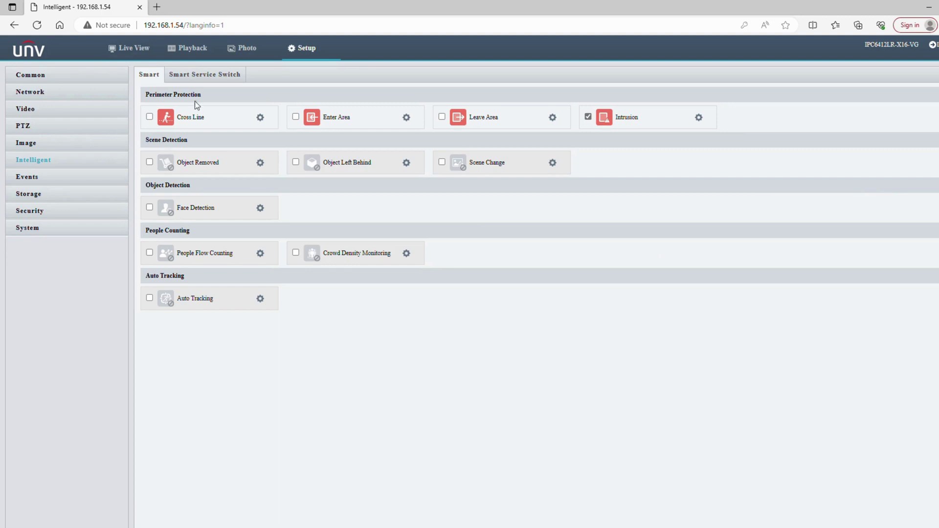
# In Smart Service Switch, enable Auto Switch and tick Auto Switching for row 2
pyautogui.click(213, 78)
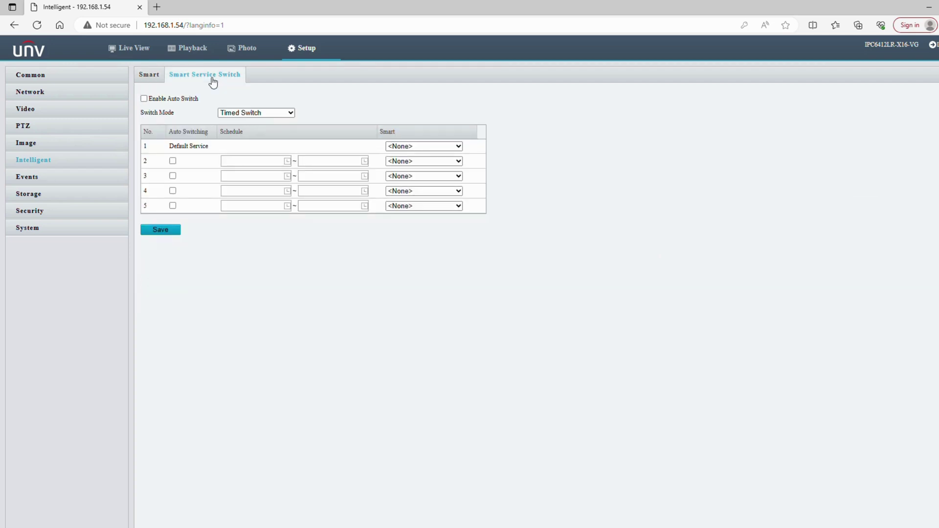
pyautogui.click(192, 101)
pyautogui.click(173, 160)
# Set row 2's start time to 10:00:30 in the time picker
pyautogui.click(288, 162)
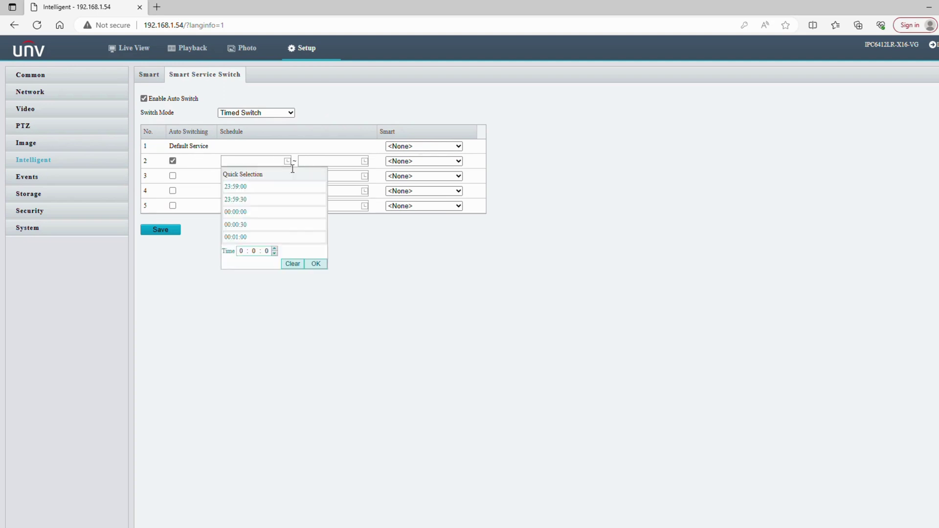
pyautogui.click(236, 224)
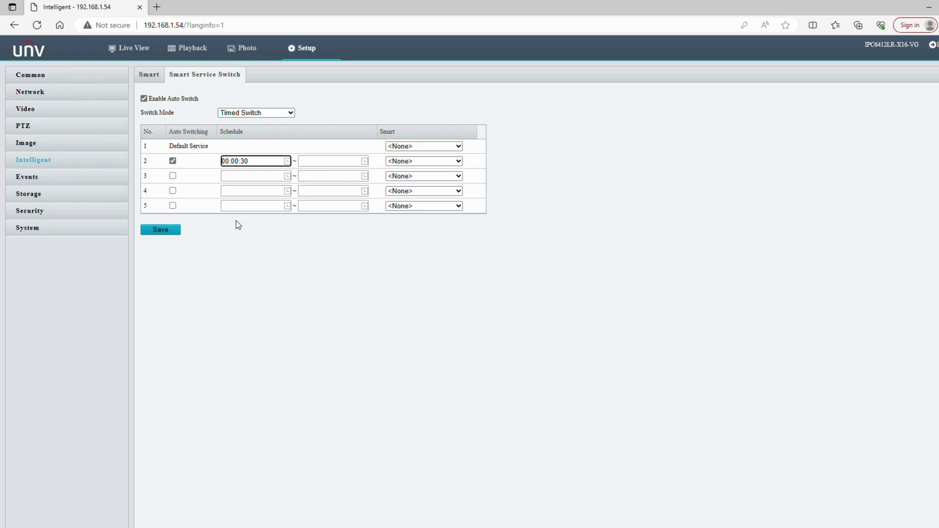
pyautogui.click(230, 163)
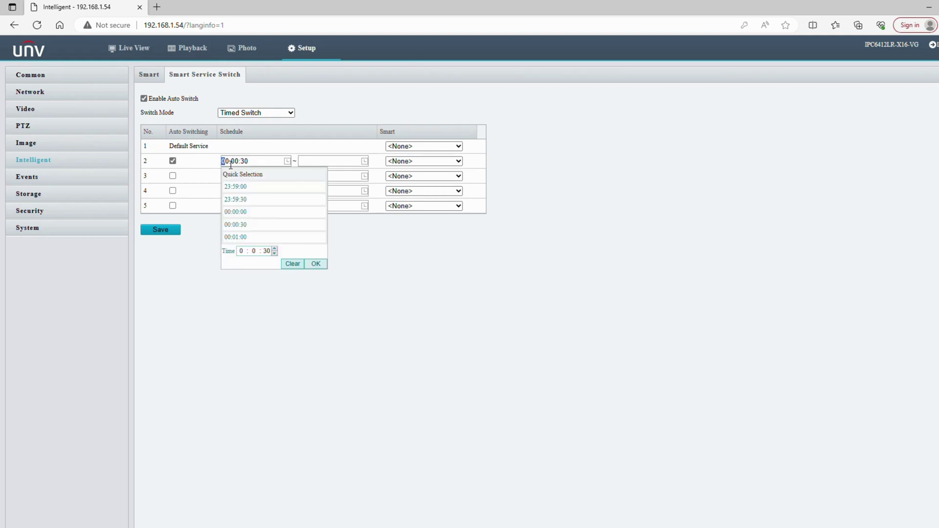
pyautogui.click(241, 251)
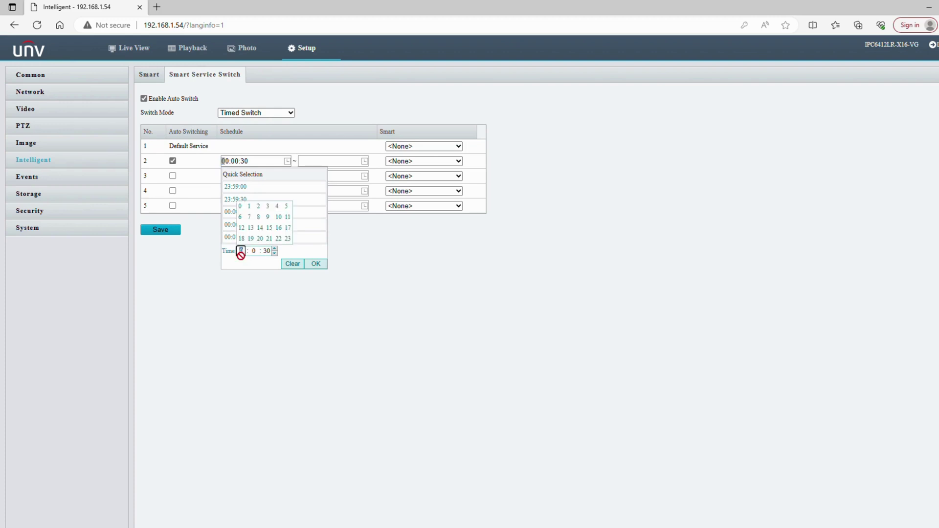
pyautogui.click(278, 217)
# Schedule row 2 from 10:00:30 to 11:59:59 with Intrusion as its smart service
pyautogui.click(316, 263)
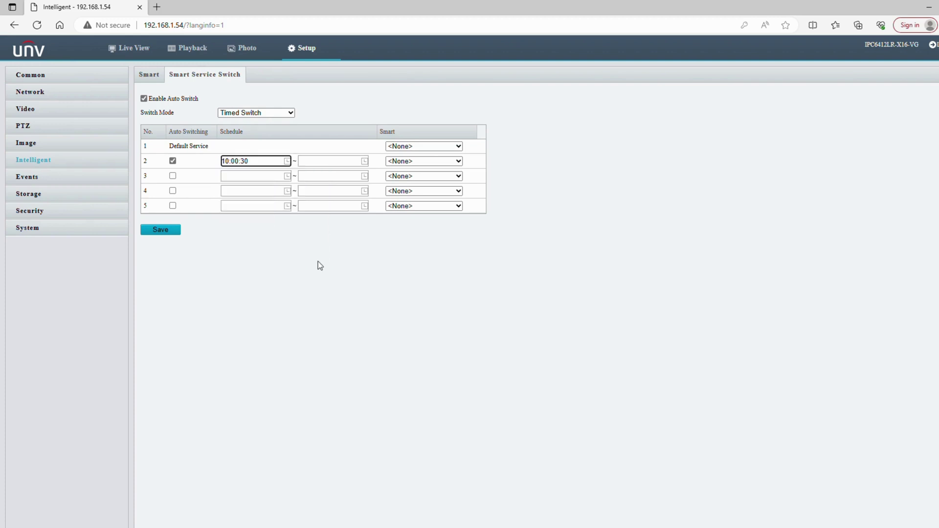
pyautogui.click(337, 161)
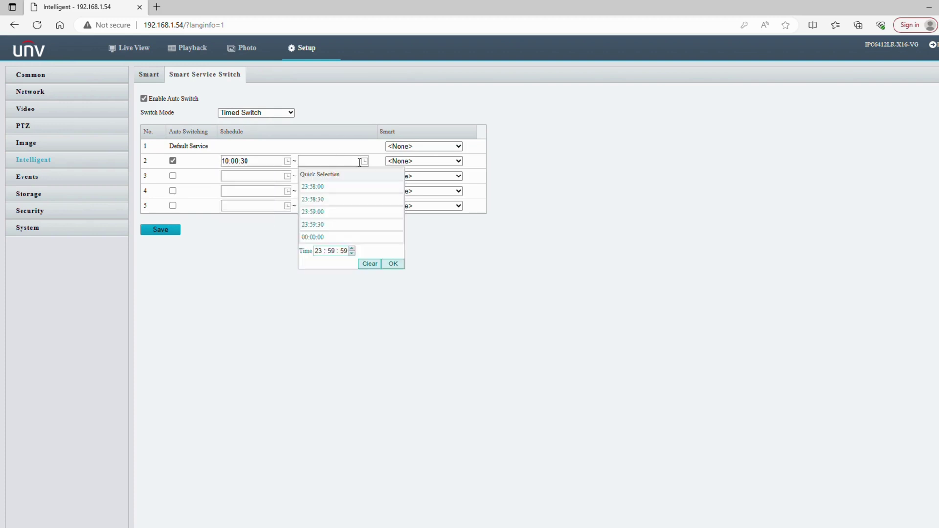
pyautogui.click(323, 252)
pyautogui.click(357, 216)
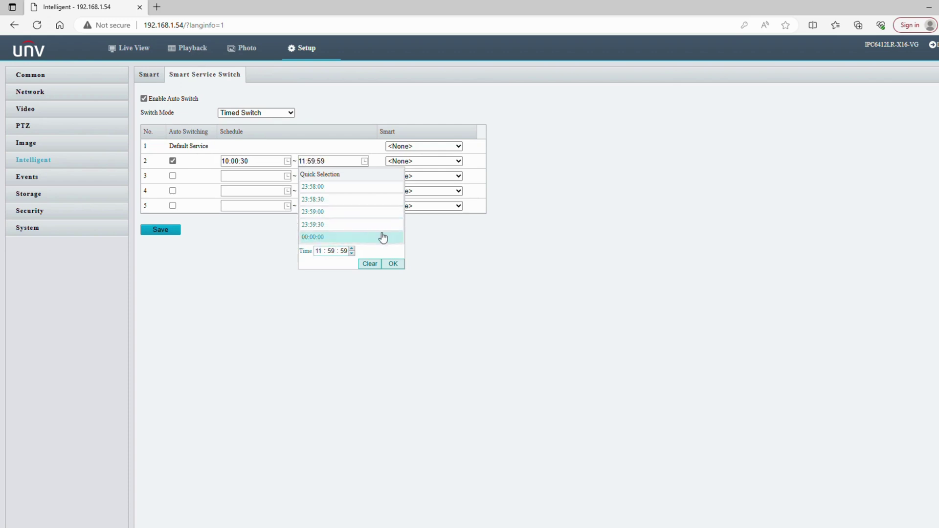
pyautogui.click(394, 264)
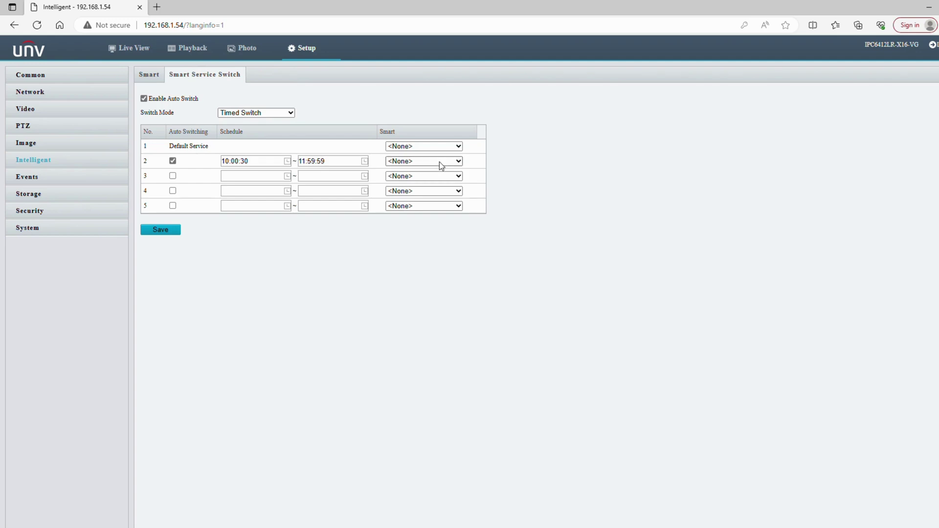
pyautogui.click(433, 203)
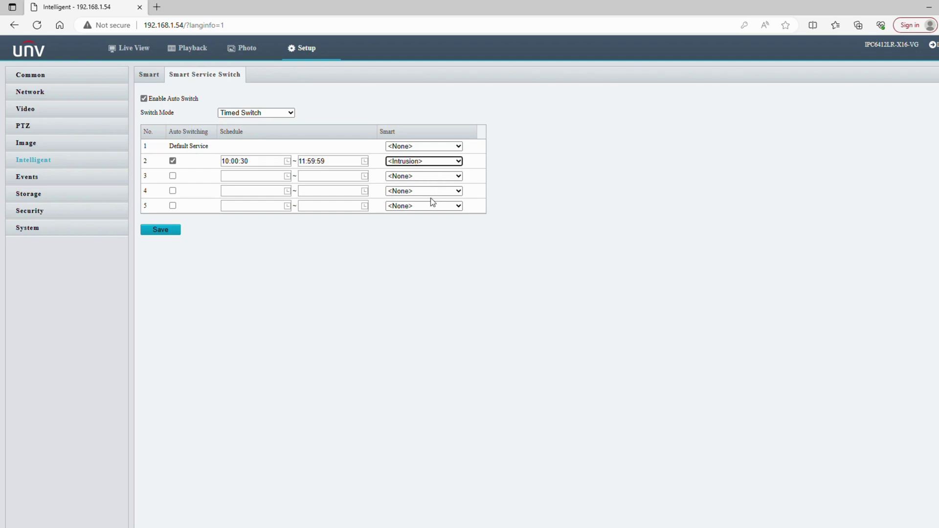
# Set row 3's start time to 12:00:00
pyautogui.click(289, 179)
pyautogui.click(243, 267)
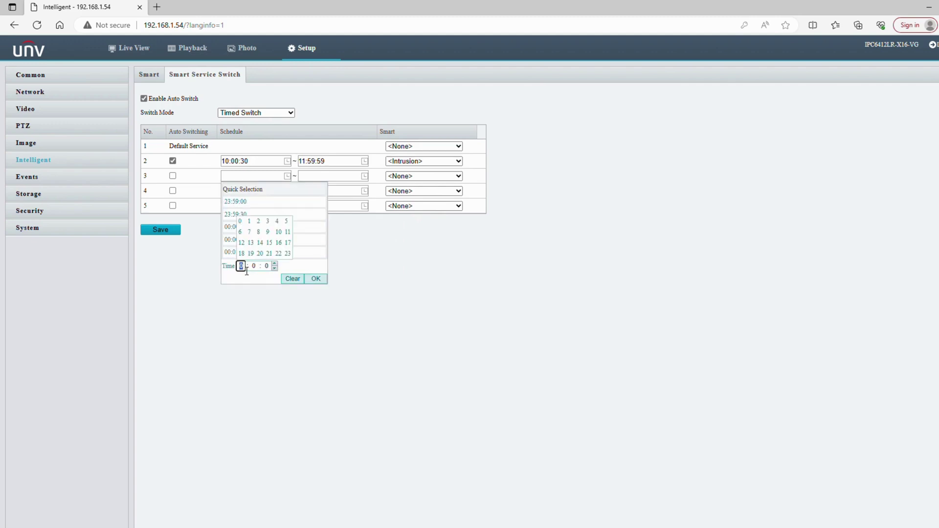
pyautogui.click(243, 243)
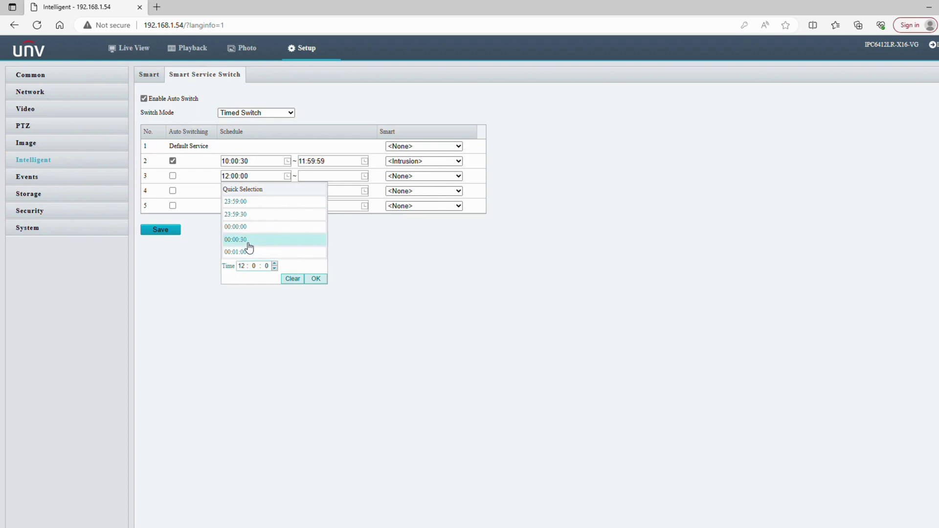
pyautogui.click(324, 176)
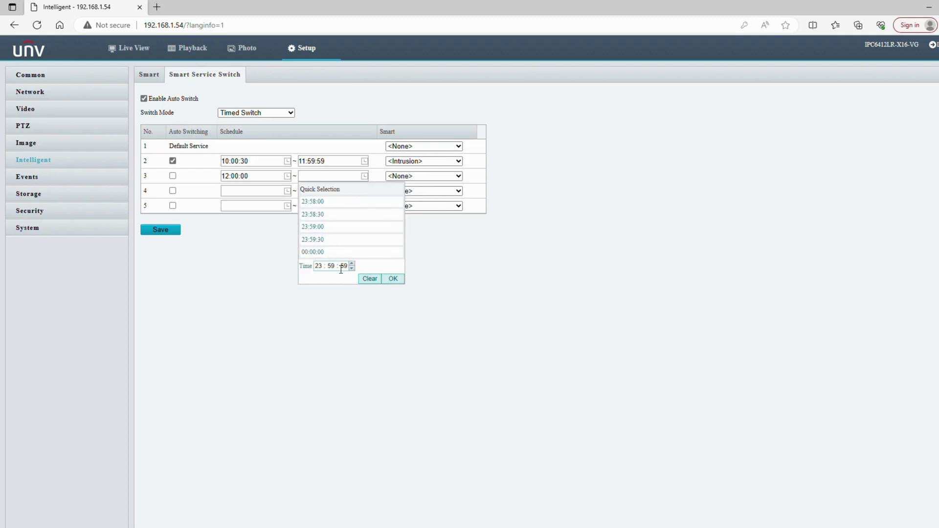